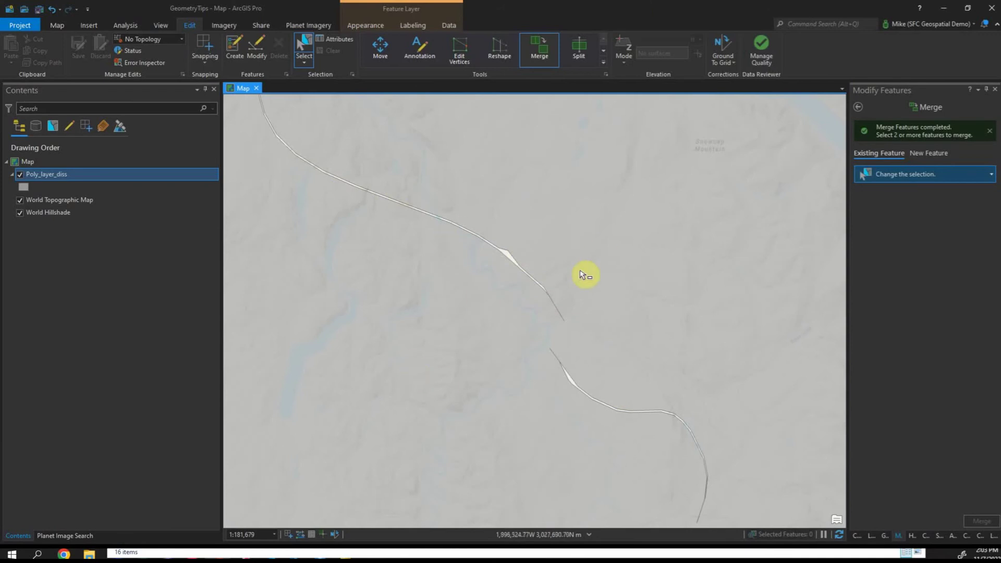
Step: Select the merged Northern Mountain Caribou - Range polygon and begin editing its vertices
left_click(572, 250)
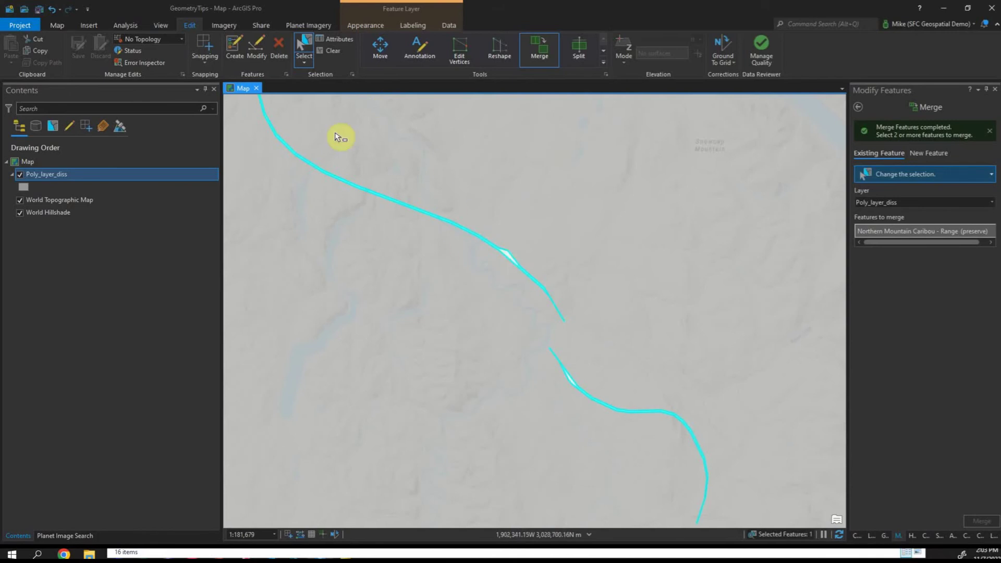
left_click(459, 50)
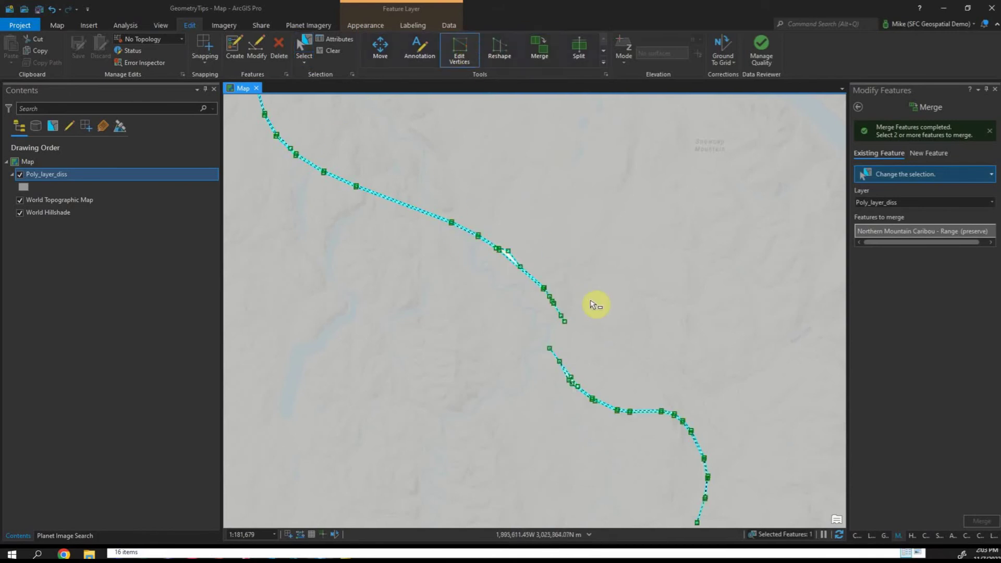
scroll(554, 351, "down", 4)
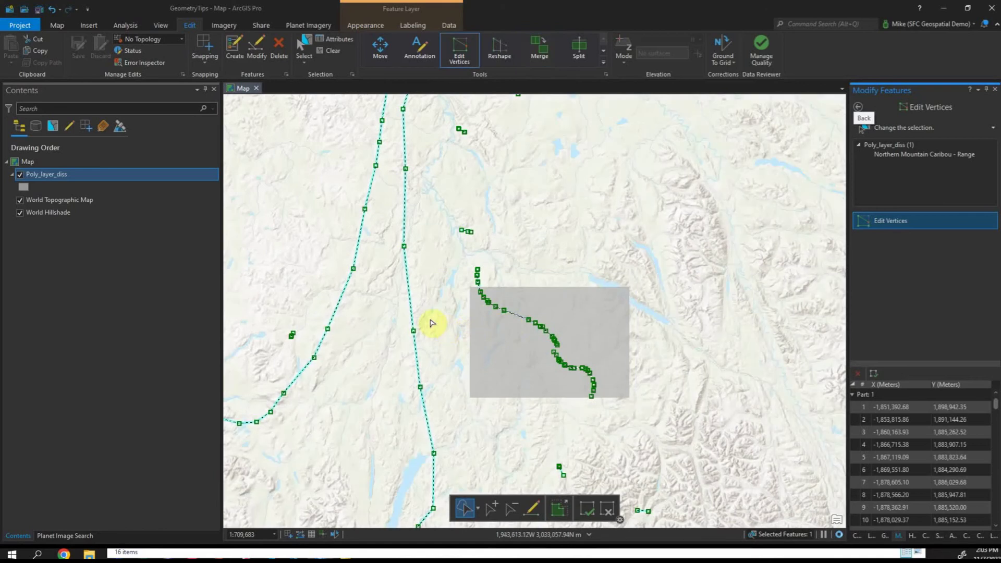
scroll(432, 323, "down", 1)
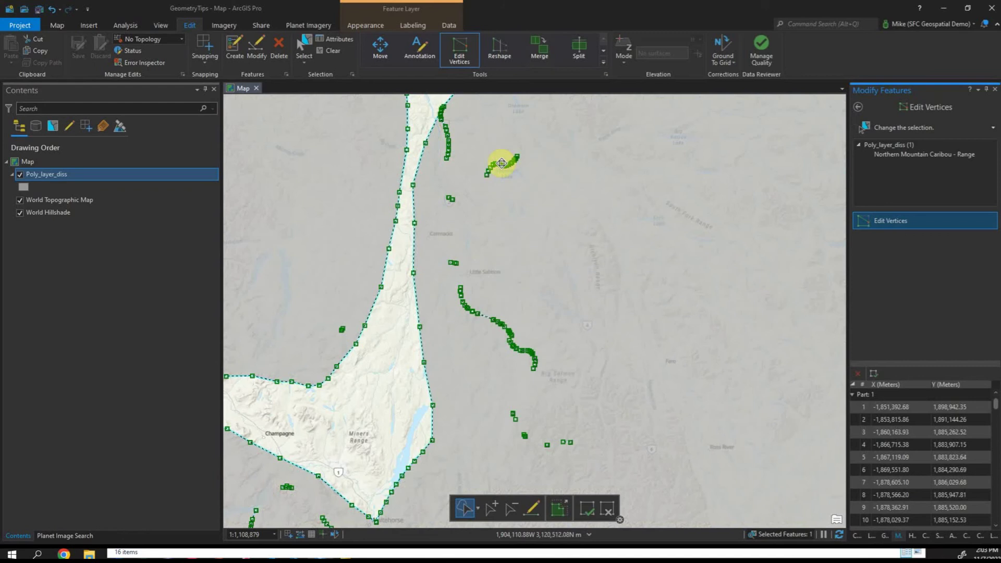
scroll(543, 442, "up", 4)
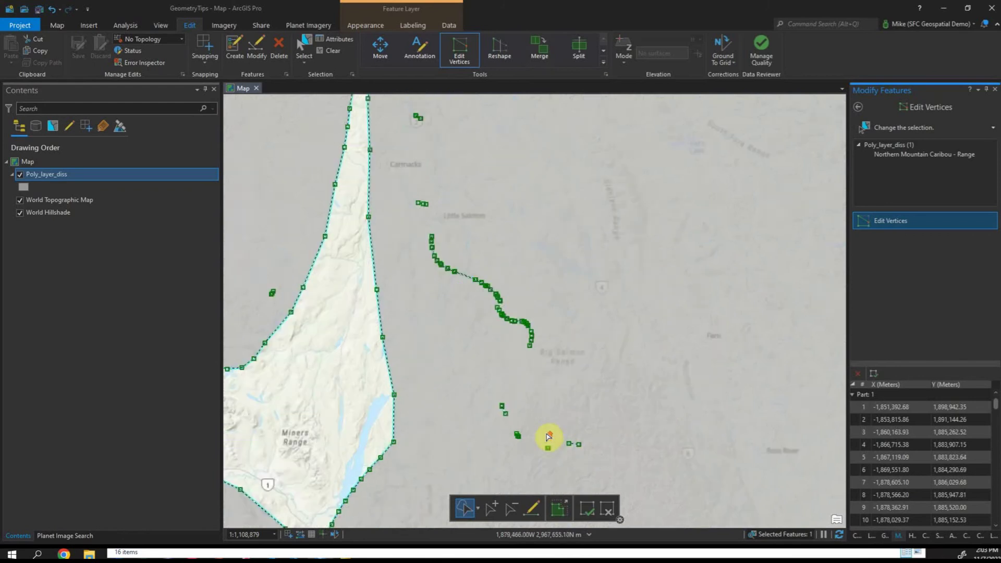
scroll(510, 455, "up", 2)
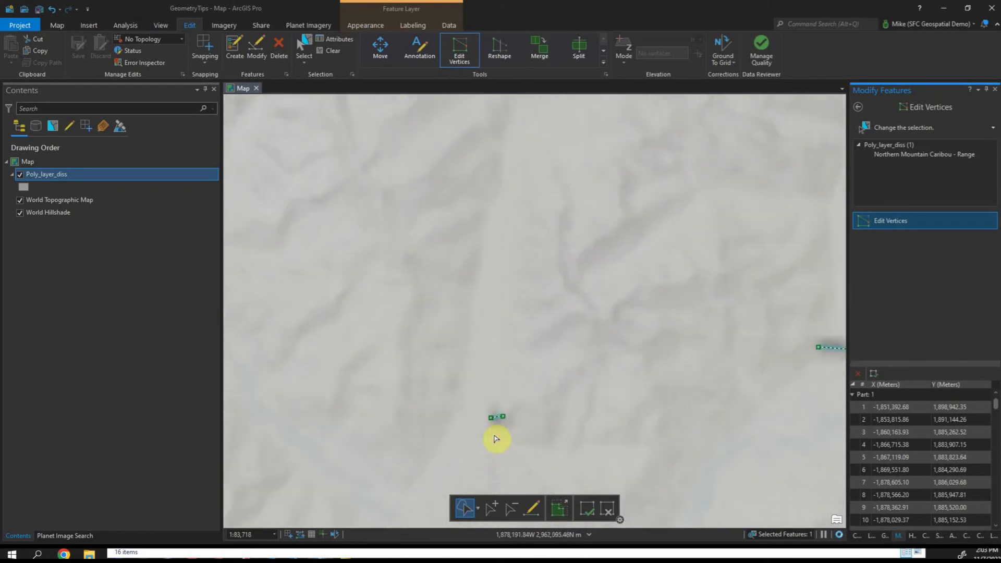
scroll(500, 439, "up", 1)
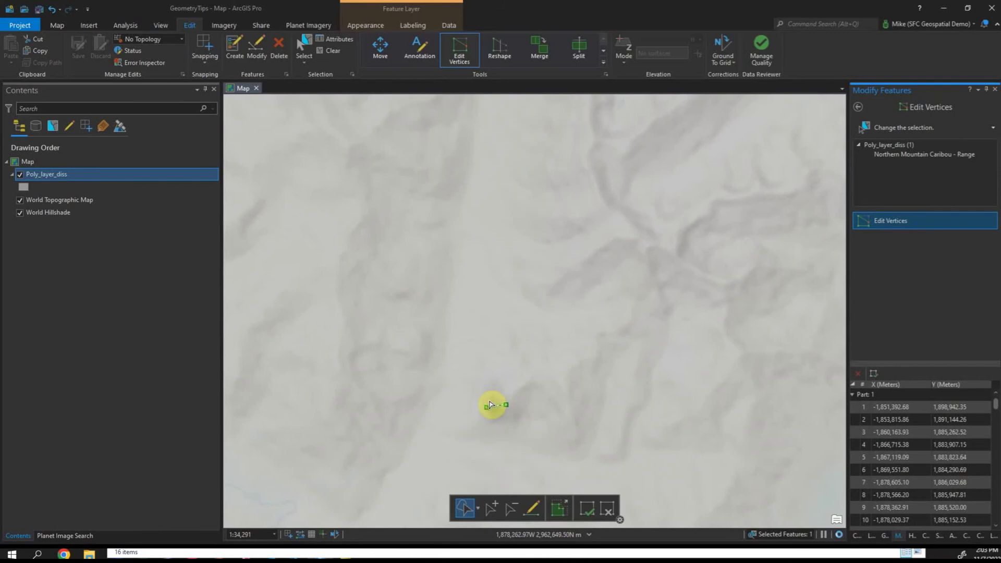
scroll(486, 409, "down", 2)
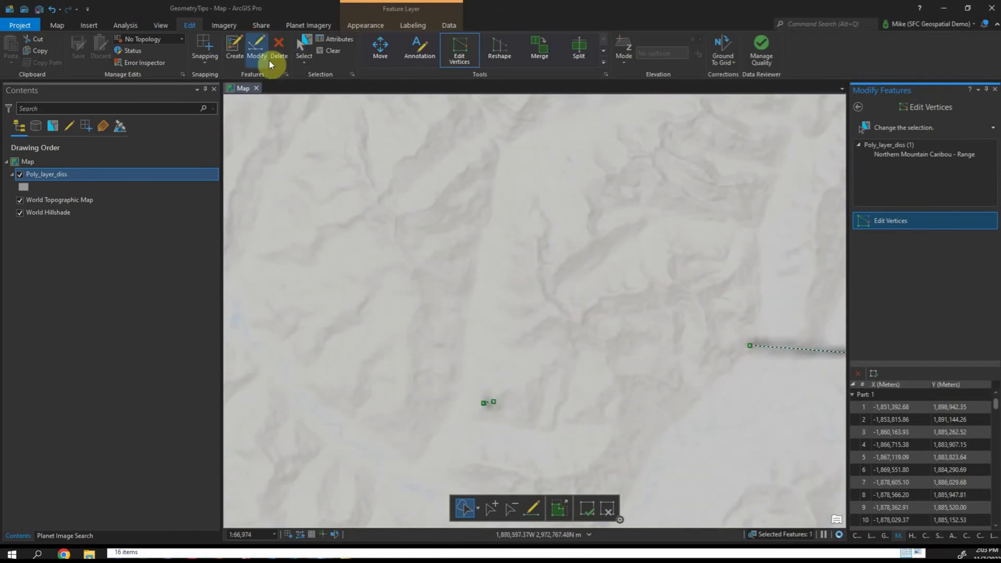
Step: Delete three stray isolated vertices and pan the map to look for more fragments
right_click(495, 403)
left_click(530, 270)
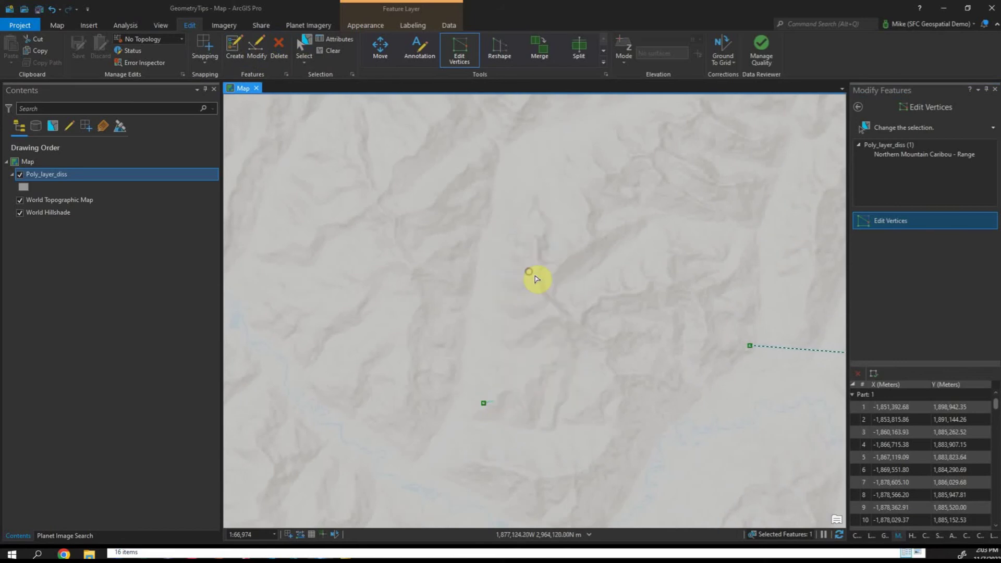
right_click(481, 402)
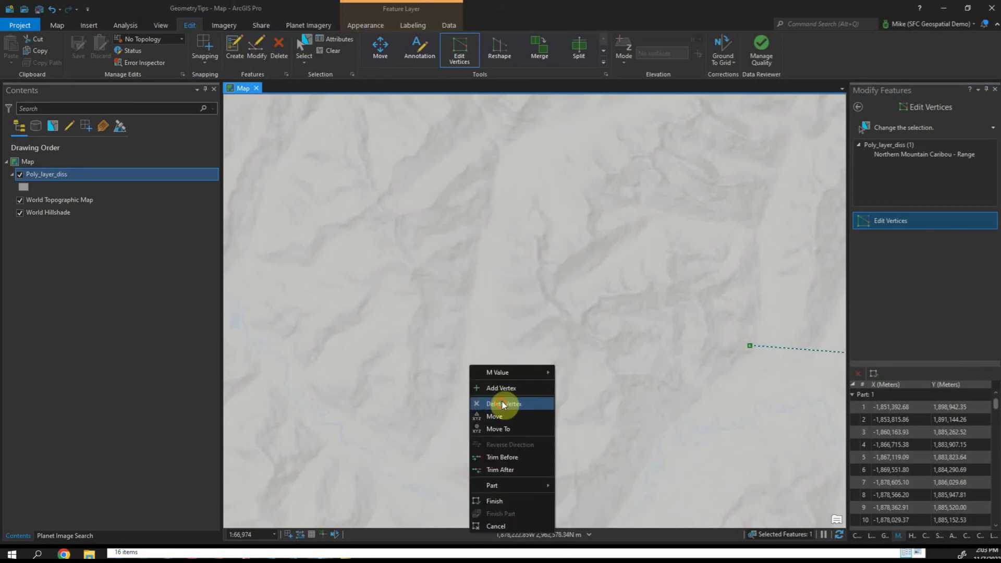
left_click(500, 405)
scroll(475, 404, "up", 3)
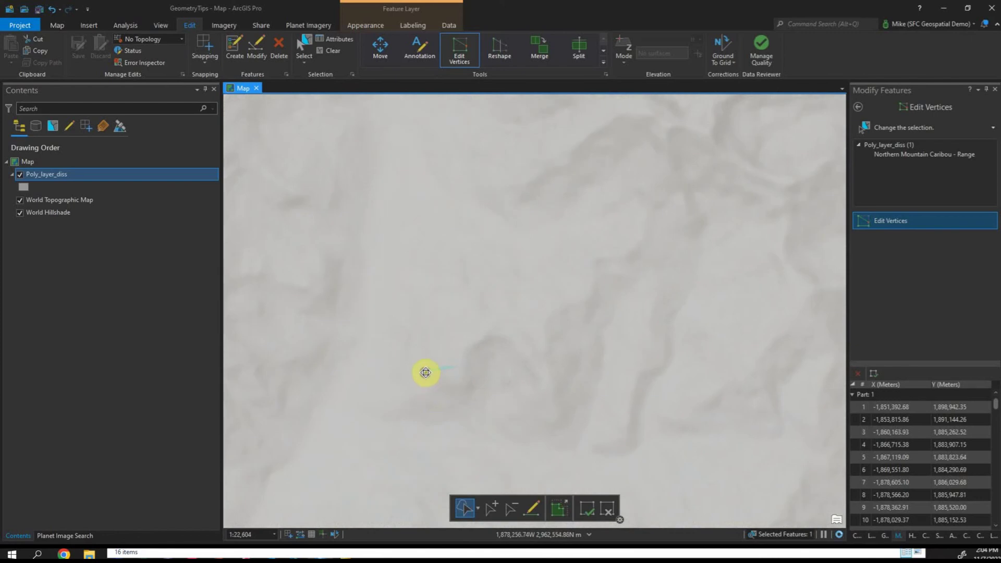
right_click(426, 372)
left_click(423, 378)
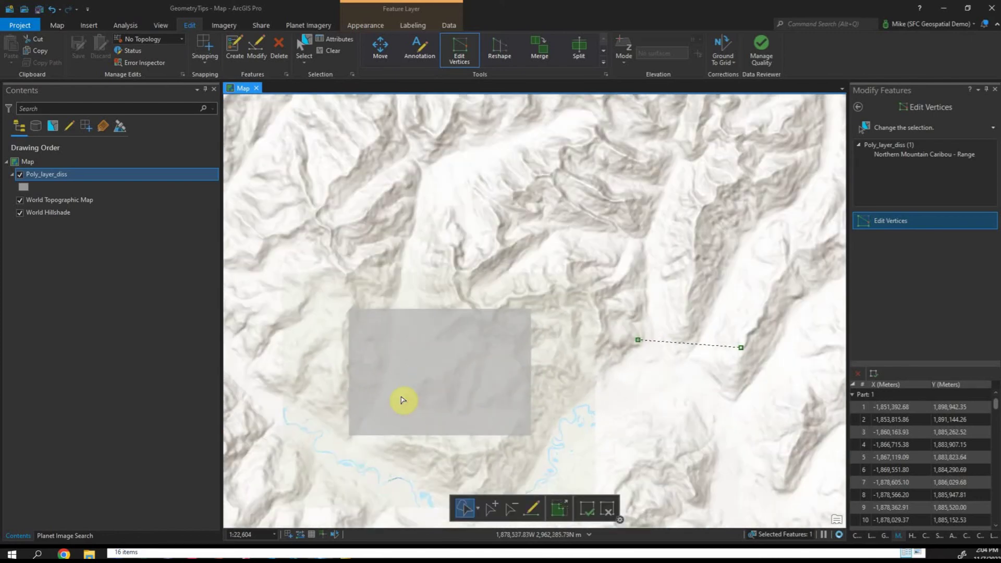
scroll(403, 400, "down", 3)
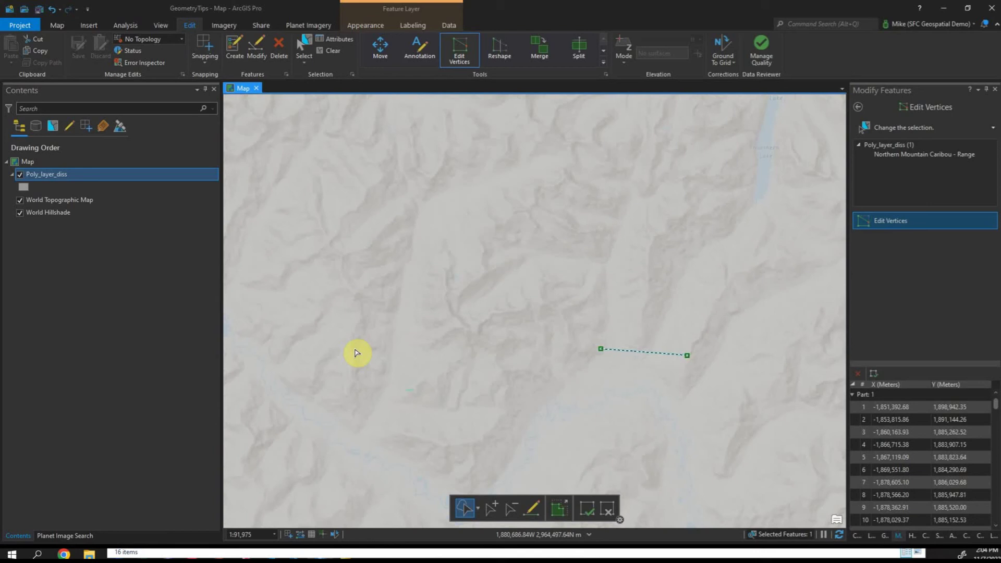
left_click_drag(242, 277, 359, 294)
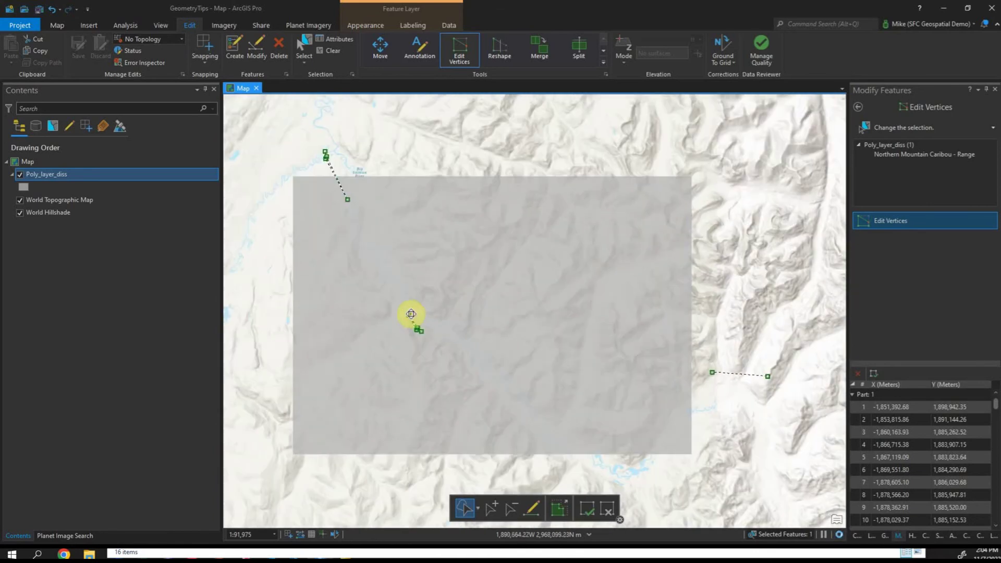
scroll(412, 318, "down", 3)
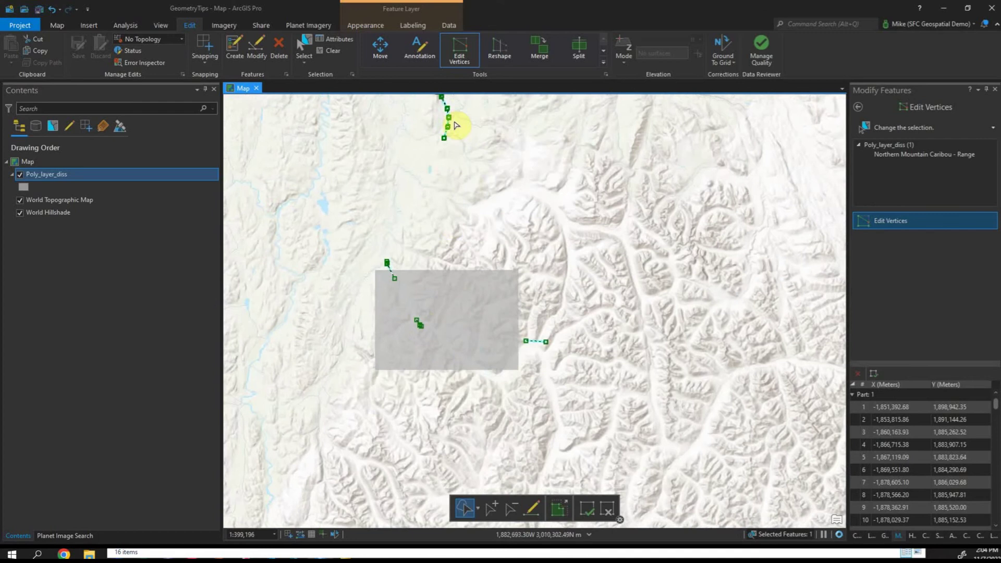
left_click_drag(457, 126, 467, 349)
scroll(454, 330, "up", 1)
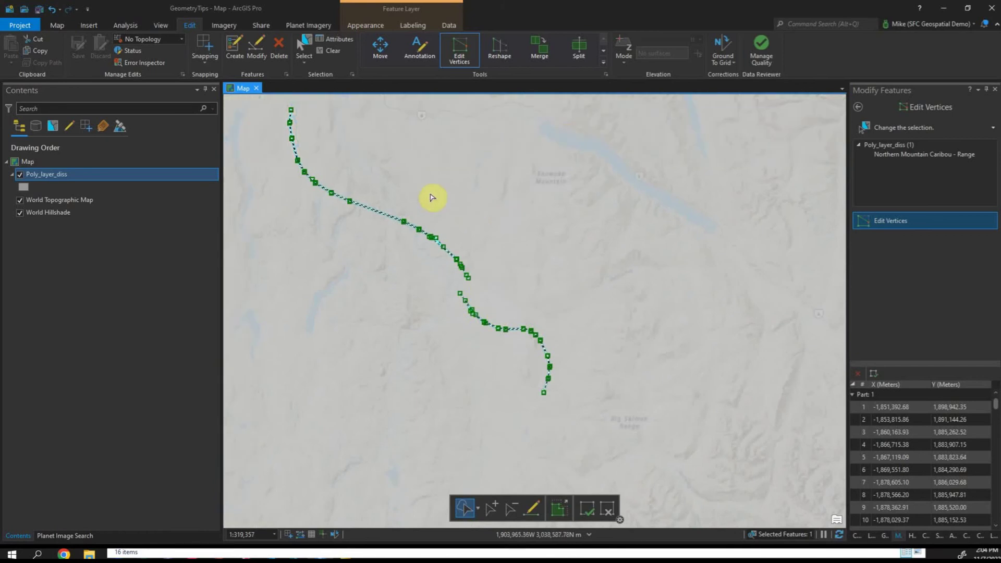
Step: Finish the vertex edits and choose the Polygon tool for the Poly_layer_diss template
left_click(329, 51)
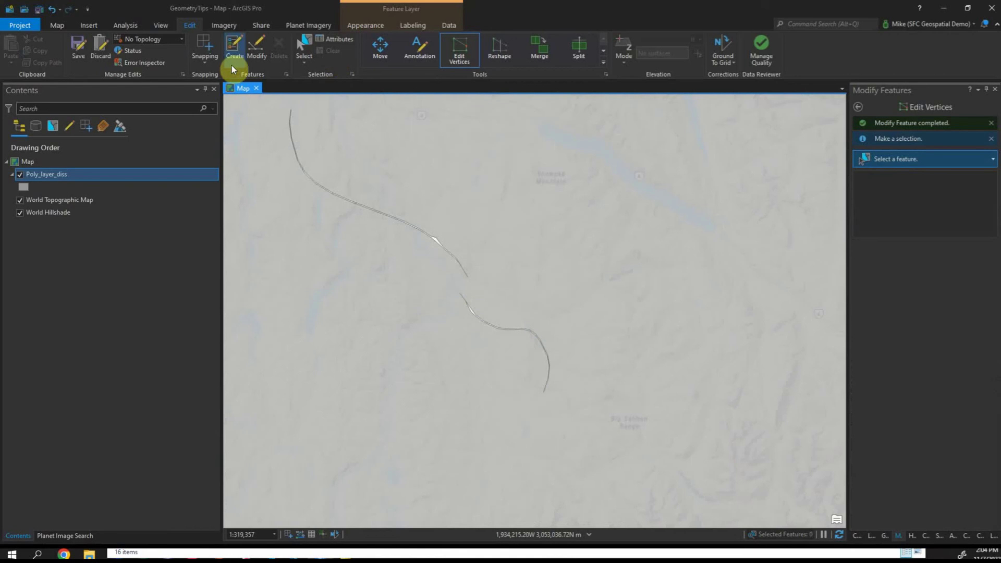
left_click(234, 48)
left_click(871, 194)
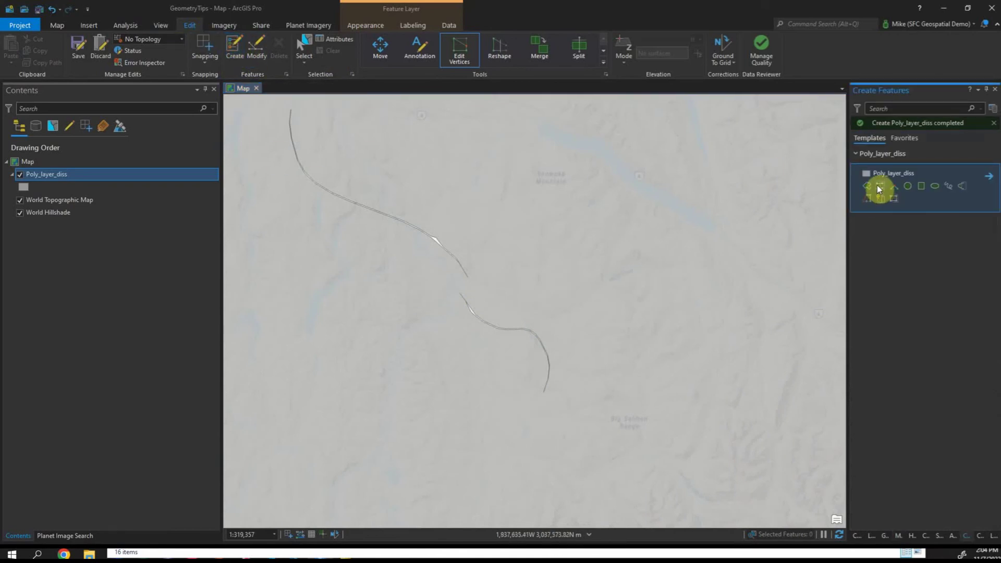
left_click(881, 186)
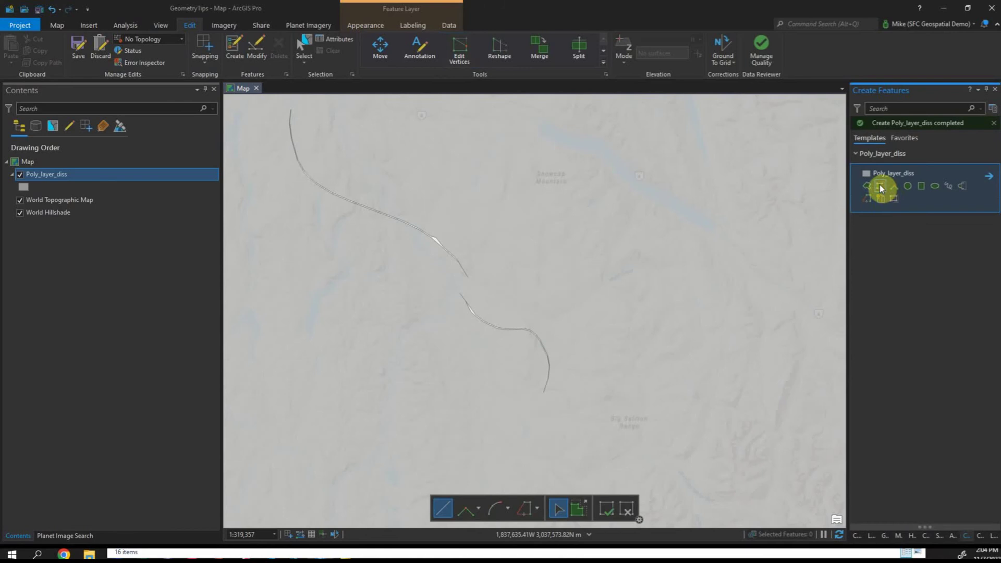
scroll(386, 219, "up", 2)
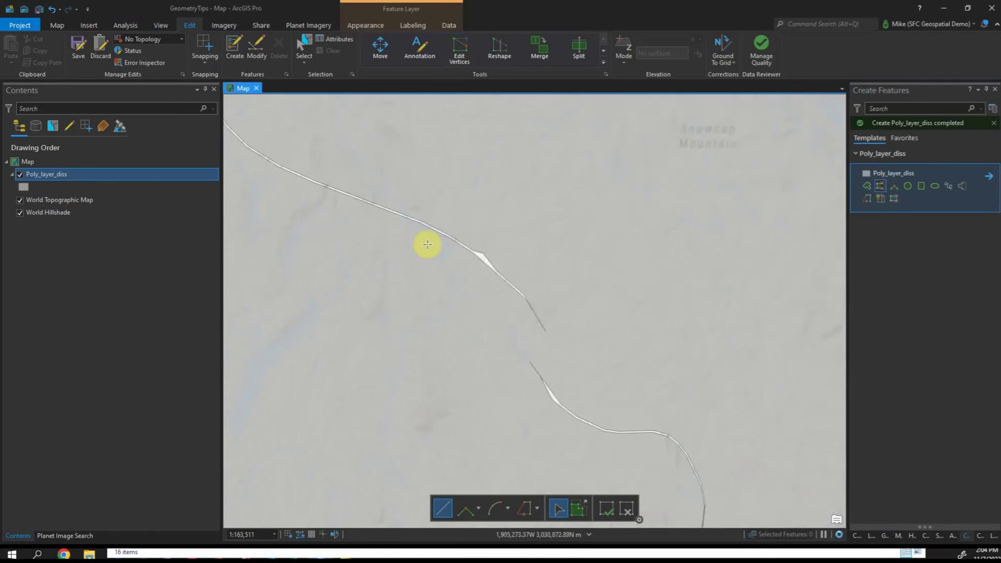
Step: Sketch a small gap-filling polygon on the boundary at the river bend
left_click(487, 245)
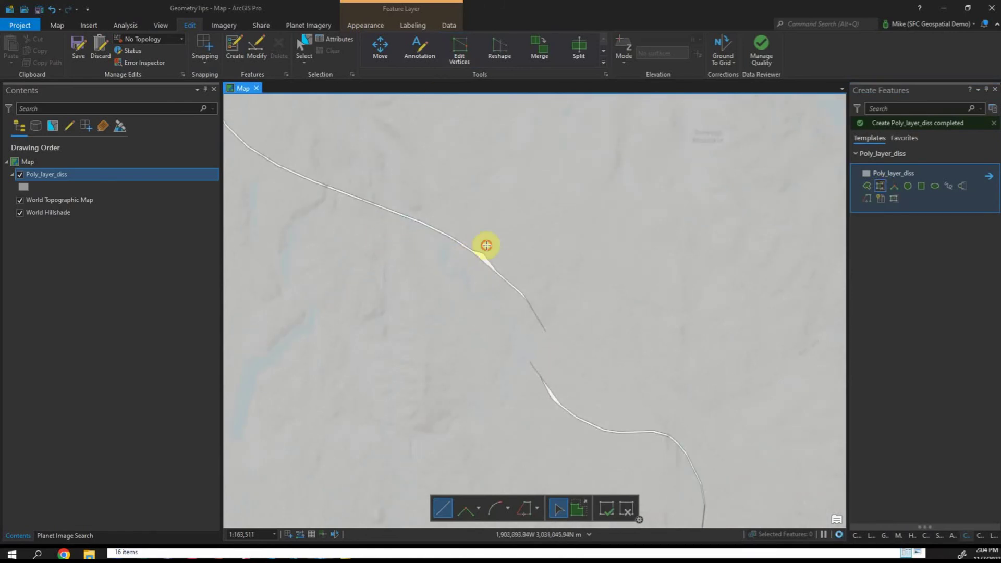
left_click(458, 269)
double_click(485, 268)
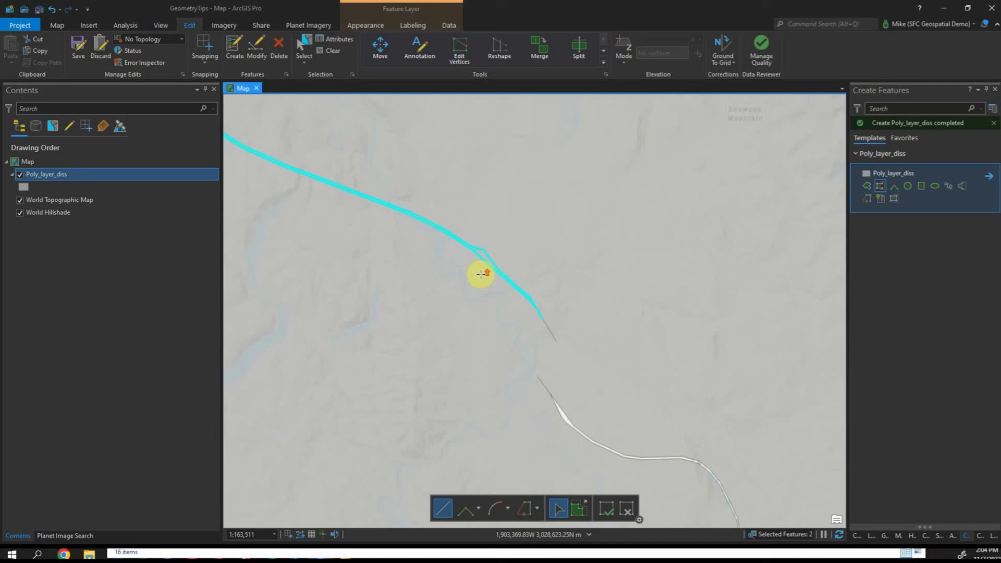
Step: Drag the sliver's bend vertex up-left, then add the lower sliver pieces to the selection
scroll(481, 274, "up", 2)
mouse_move(482, 239)
left_mouse_down()
mouse_move(468, 232)
mouse_move(477, 235)
left_mouse_up()
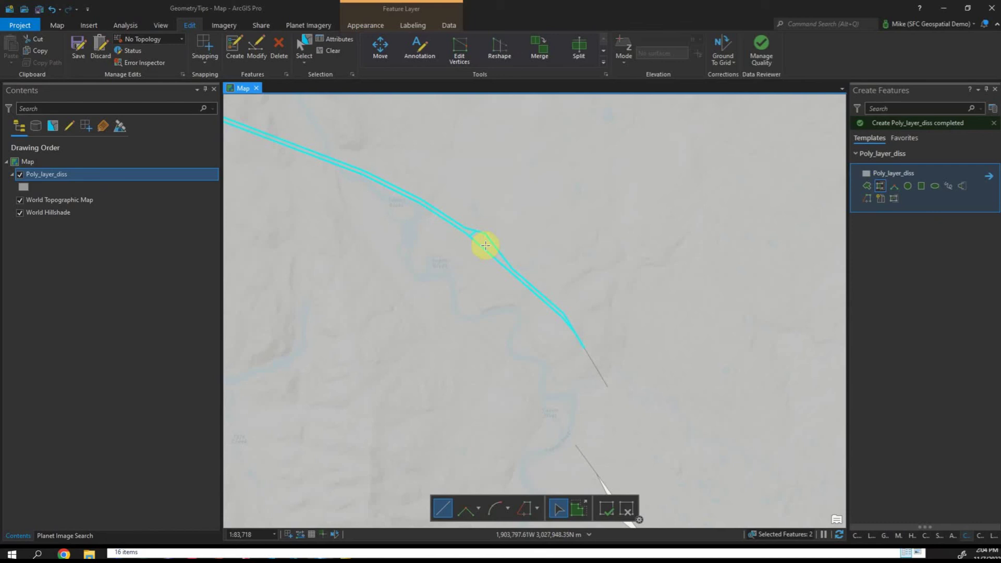
left_click(306, 46)
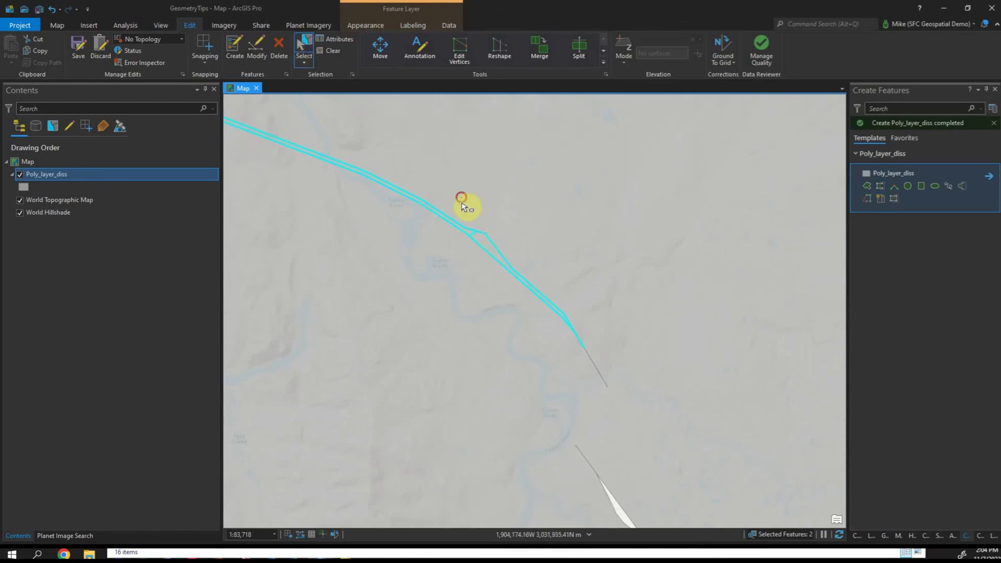
left_click(503, 286, "shift")
Step: Merge the three slivers, keeping 'Northern Mountain Caribou - Range (preserve)' as the target feature
left_click(551, 48)
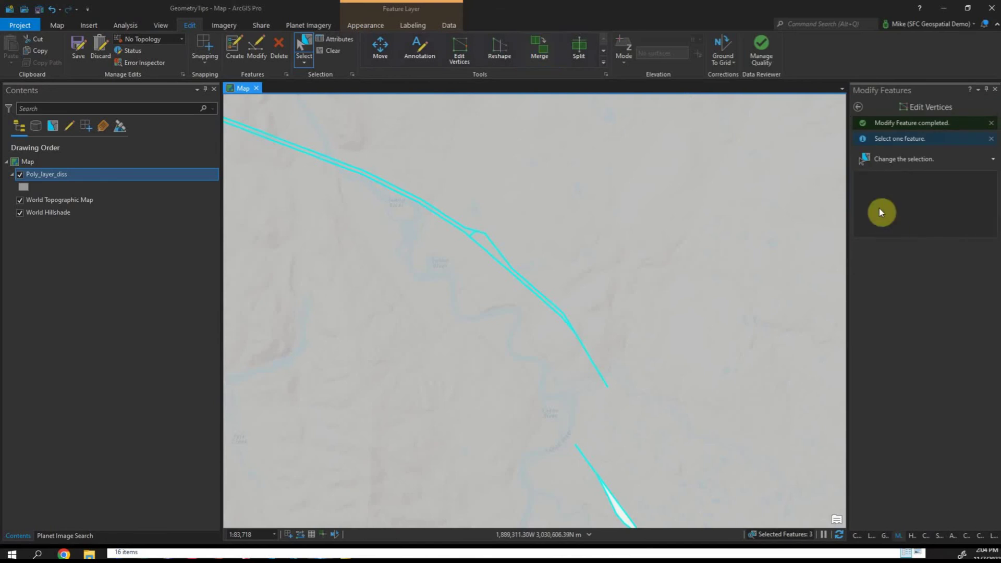
left_click(887, 233)
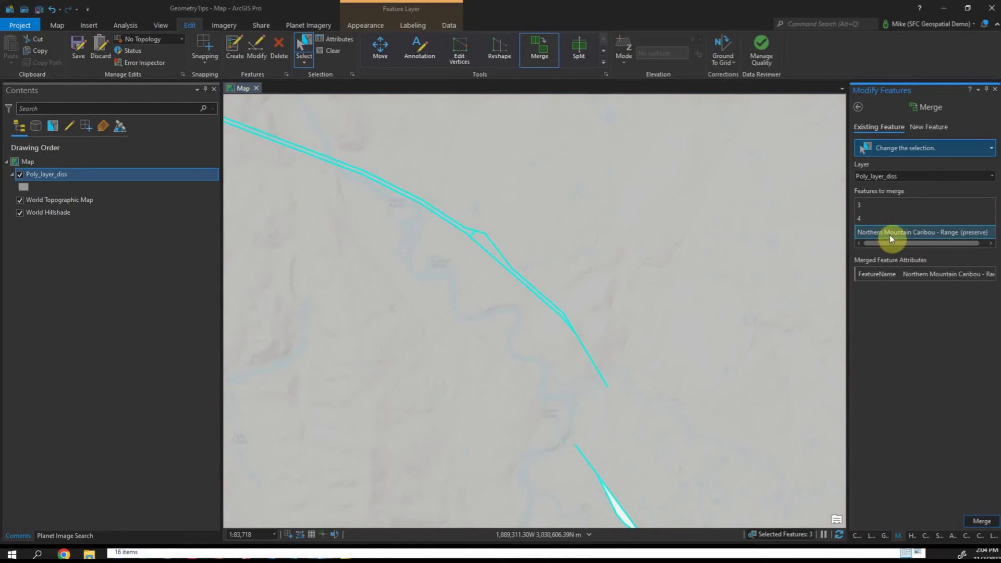
left_click(981, 521)
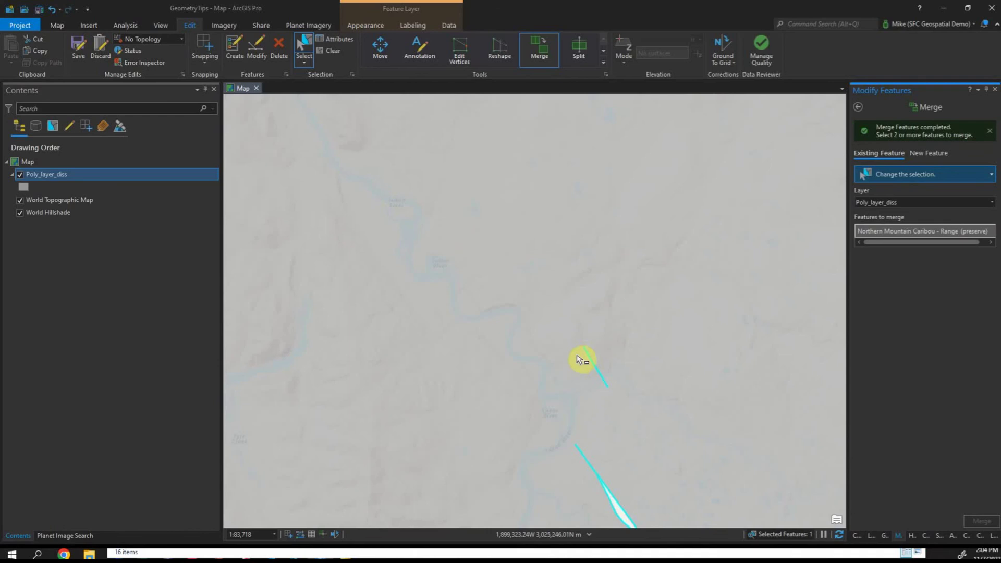
Step: Pan and zoom out to view the wider stretch of the range boundary
scroll(664, 396, "down", 2)
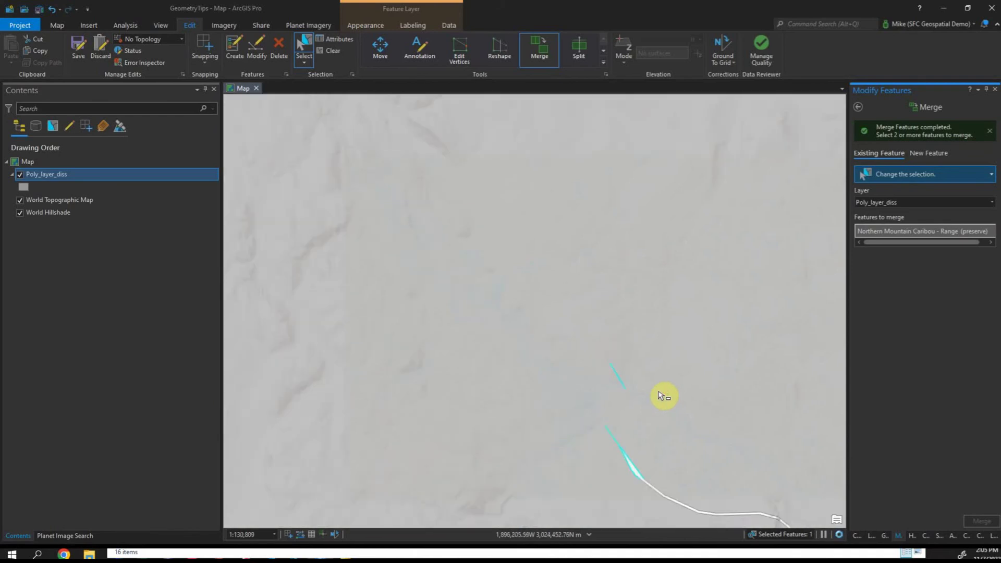
left_click_drag(613, 359, 481, 172)
scroll(693, 335, "down", 5)
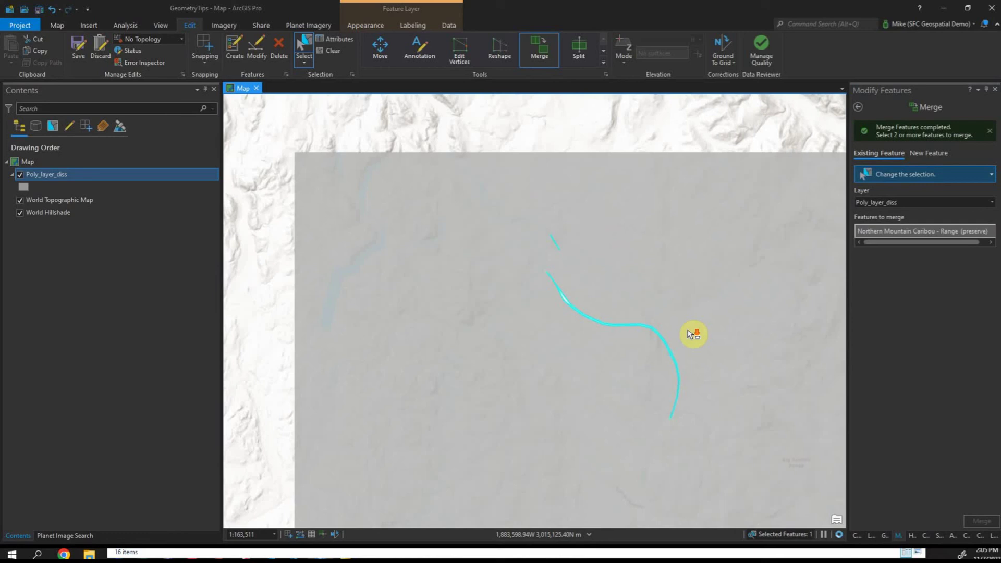
scroll(692, 334, "down", 1)
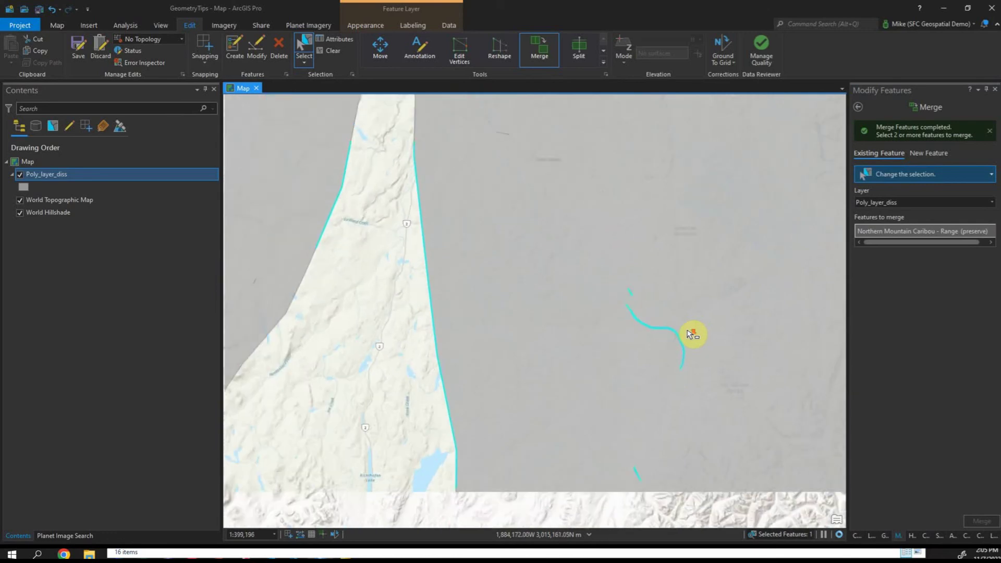
scroll(704, 417, "down", 2)
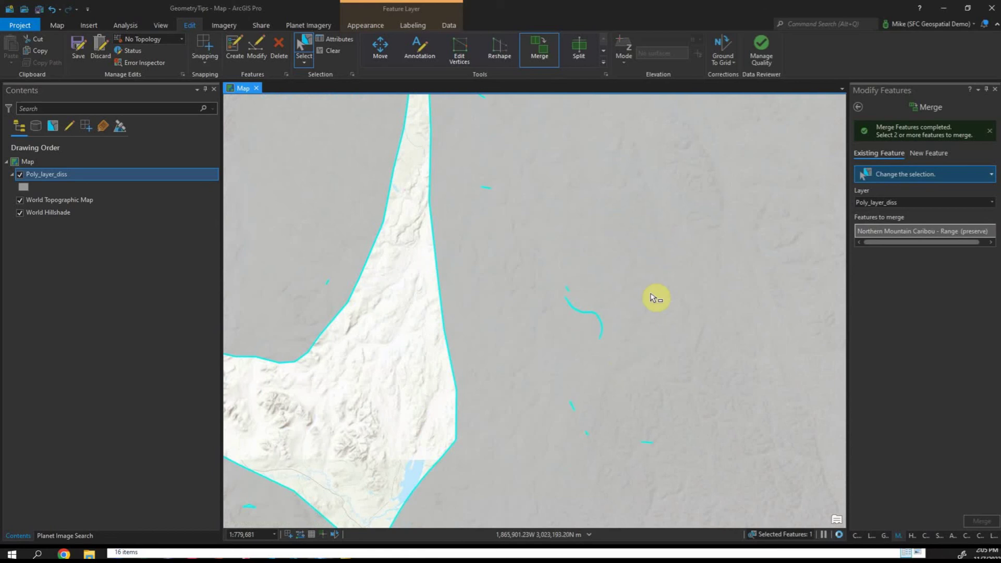
scroll(658, 313, "down", 2)
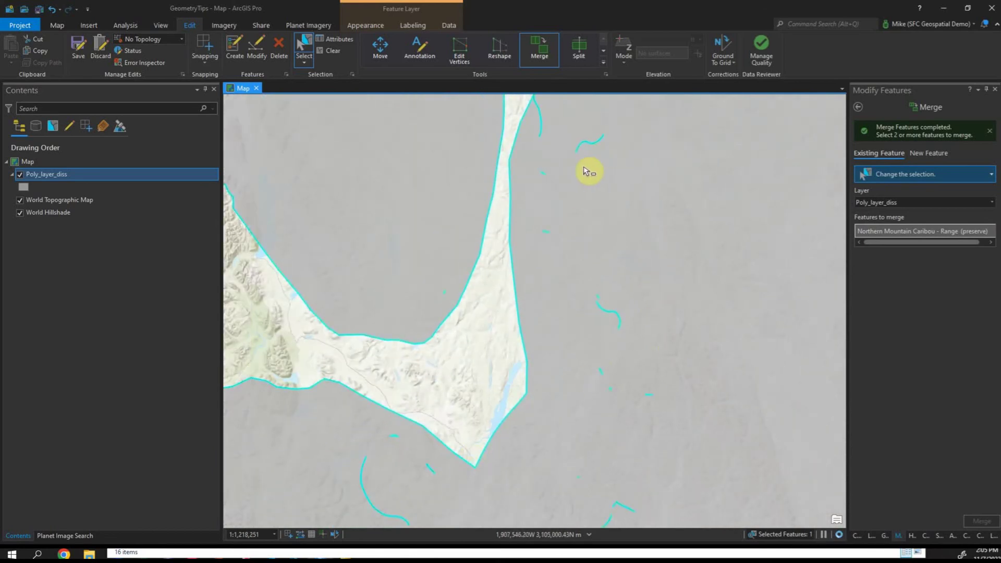
Step: Draw a five-sided Poly_layer_diss patch over the hole, then box-select it with the range polygon
left_click(236, 47)
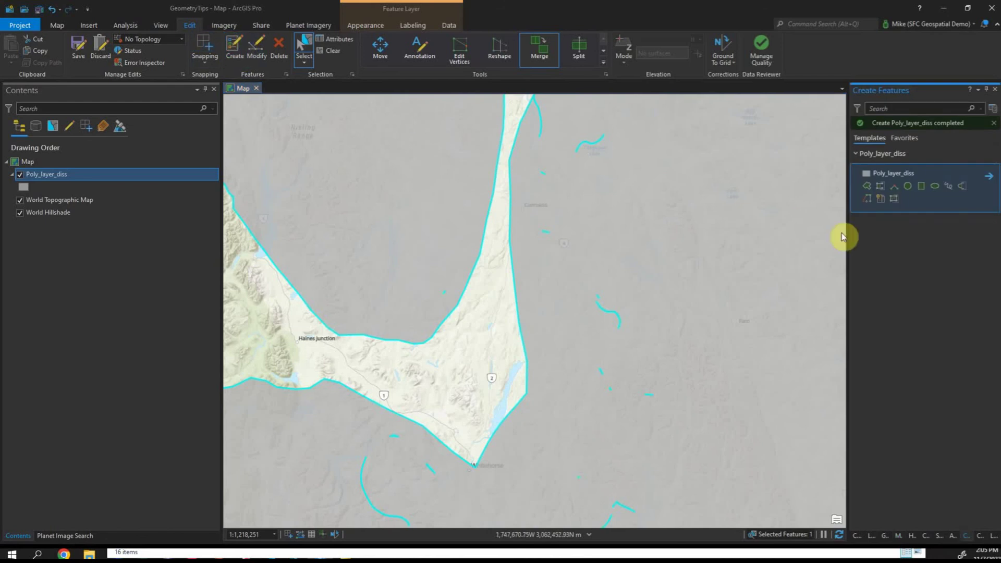
left_click(867, 185)
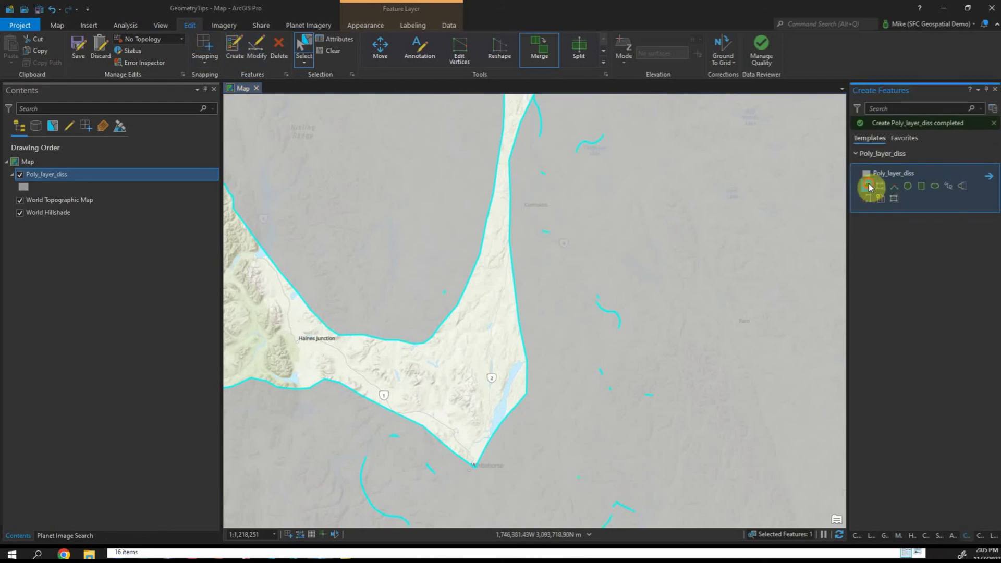
left_click(604, 115)
left_click(562, 148)
left_click(532, 168)
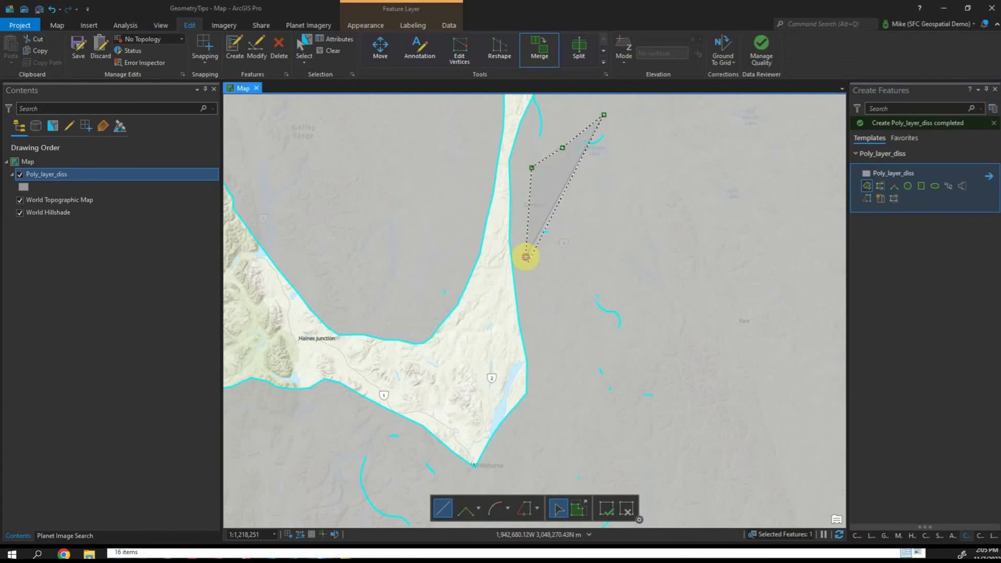
left_click(527, 257)
left_click(582, 418)
left_click(690, 428)
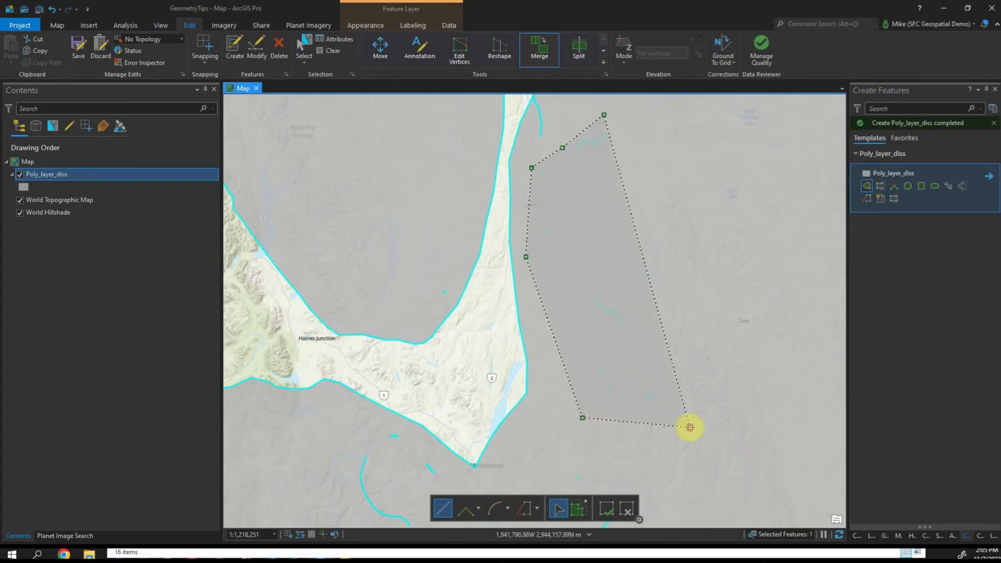
double_click(718, 164)
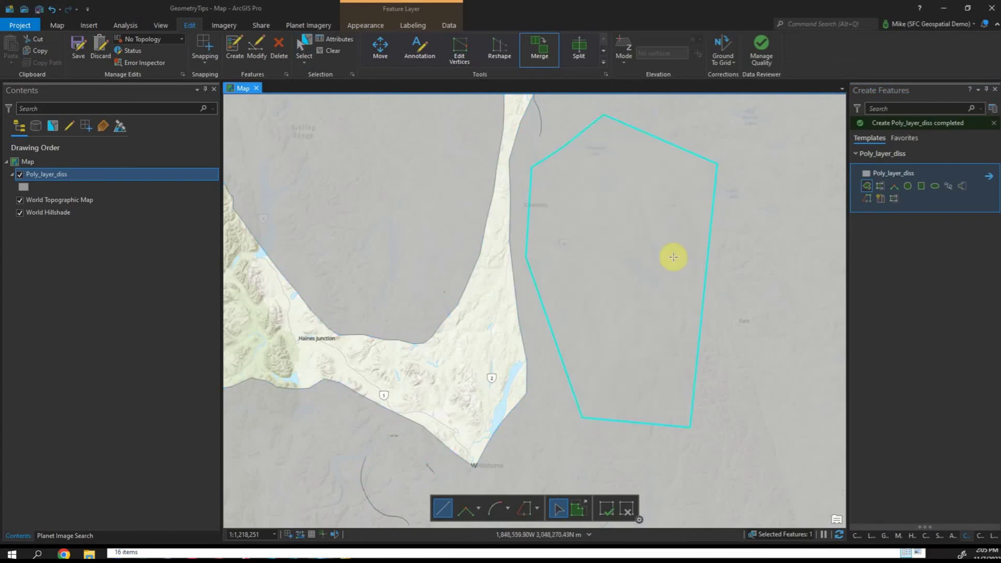
left_click(304, 50)
left_click_drag(571, 107, 632, 235)
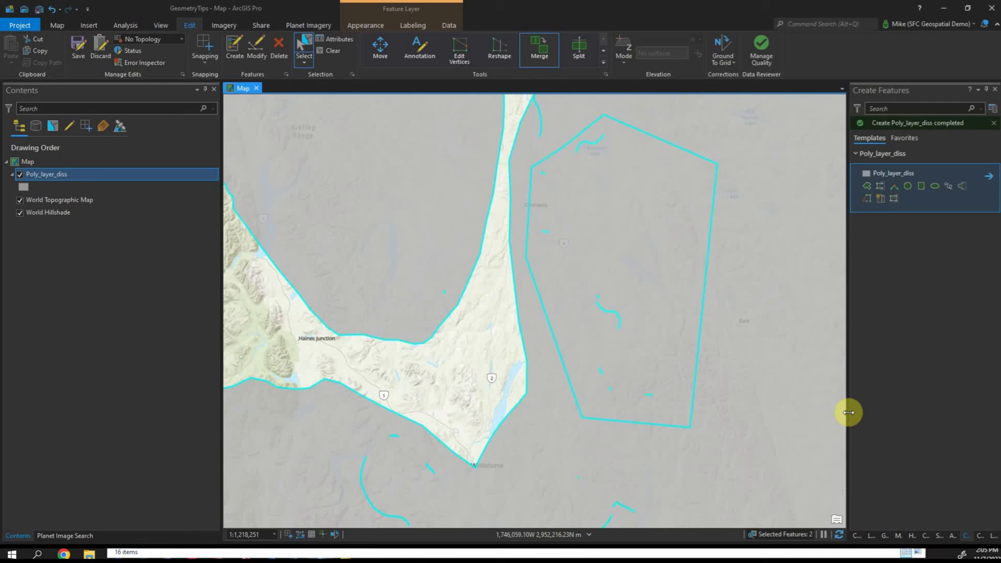
Step: Merge the patch into 'Northern Mountain Caribou - Range (preserve)', filling the hole east of Haines Junction
left_click(542, 47)
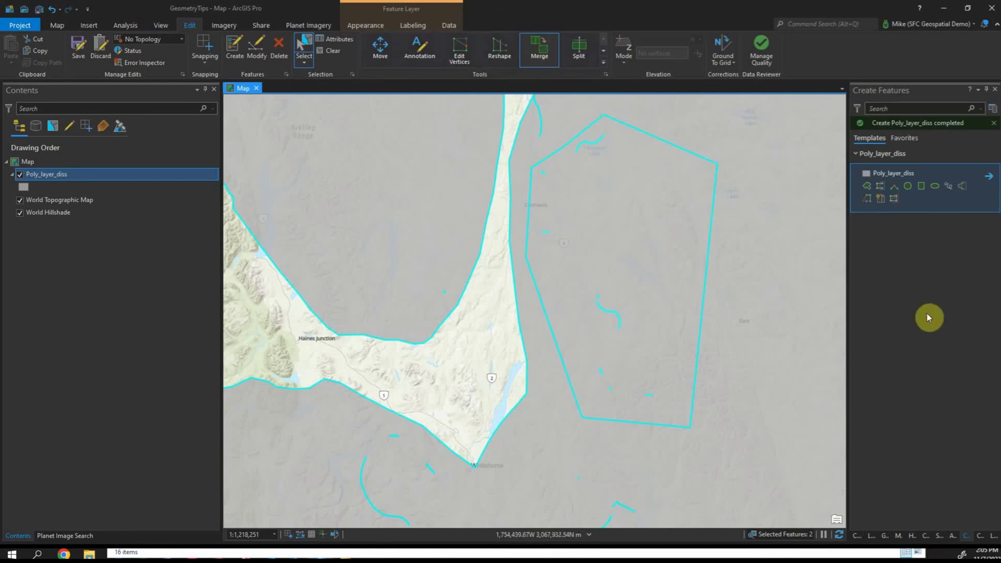
left_click(889, 219)
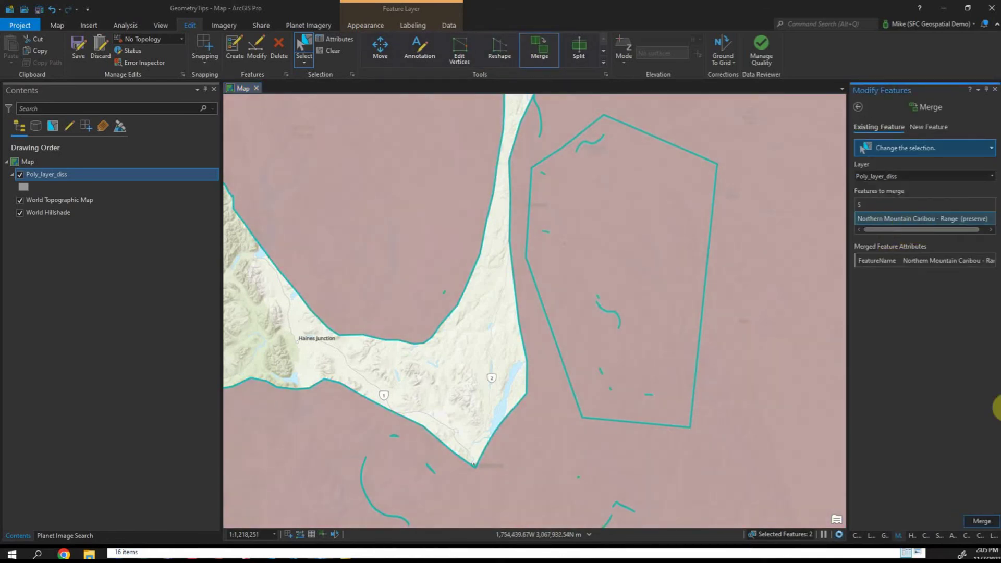
left_click(983, 521)
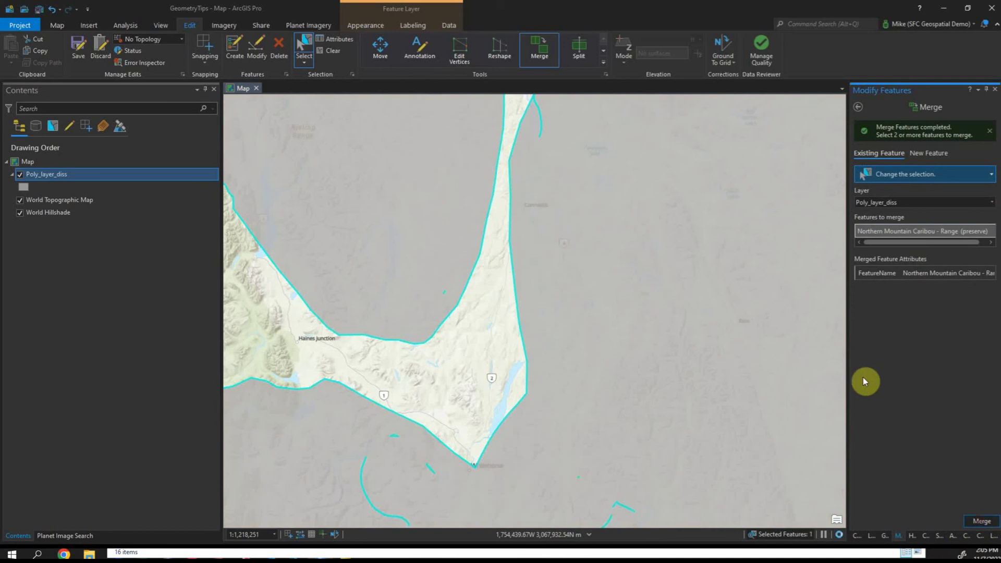